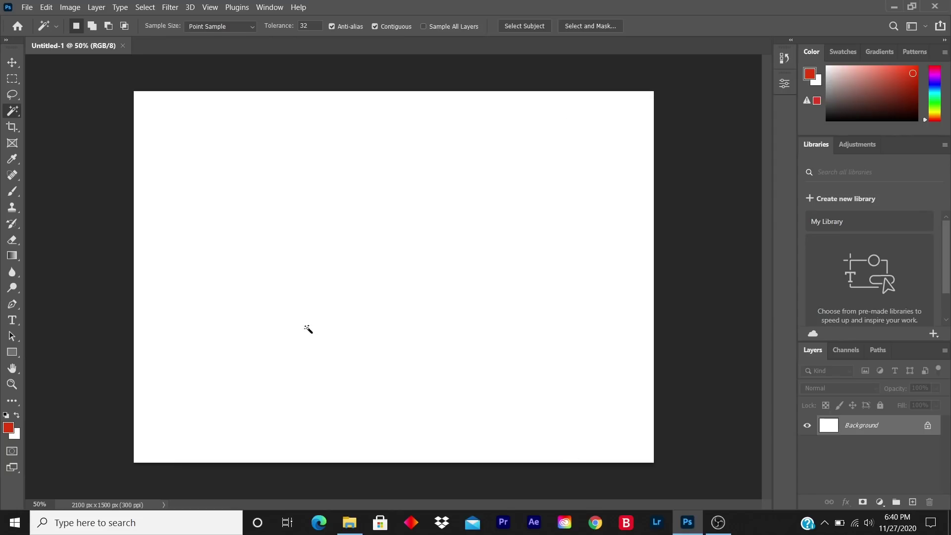
Step: Place the 'practice' logo image from Pictures onto the canvas as its own layer
click(348, 525)
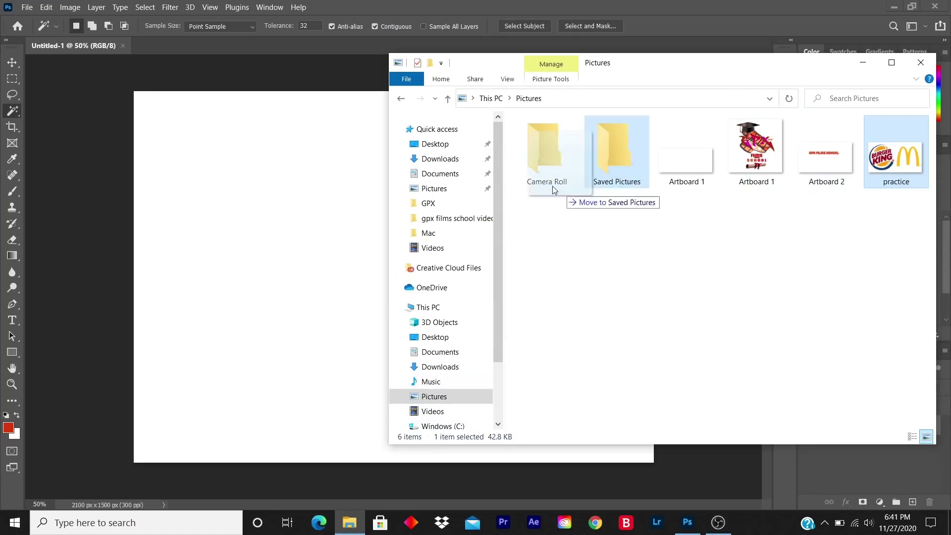
drag(894, 161, 293, 230)
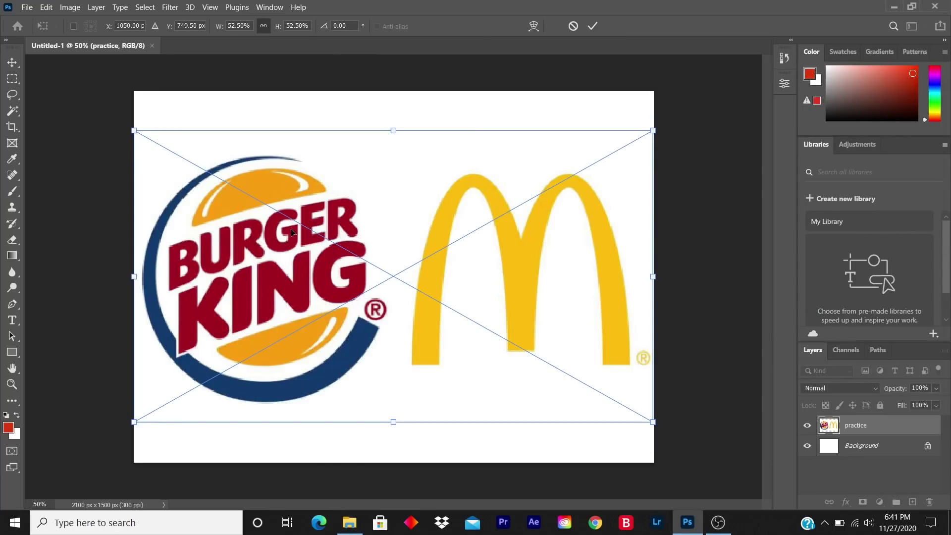
click(592, 26)
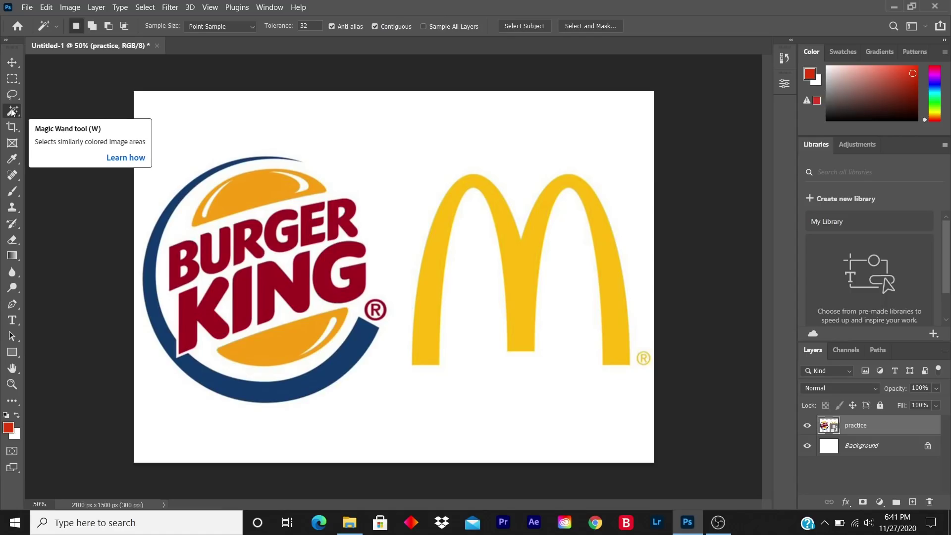
right_click(12, 111)
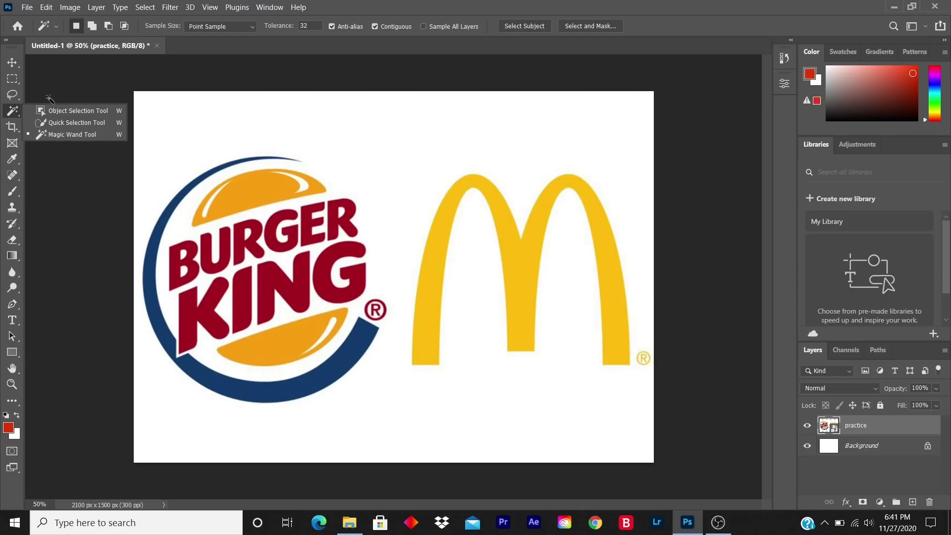
click(102, 111)
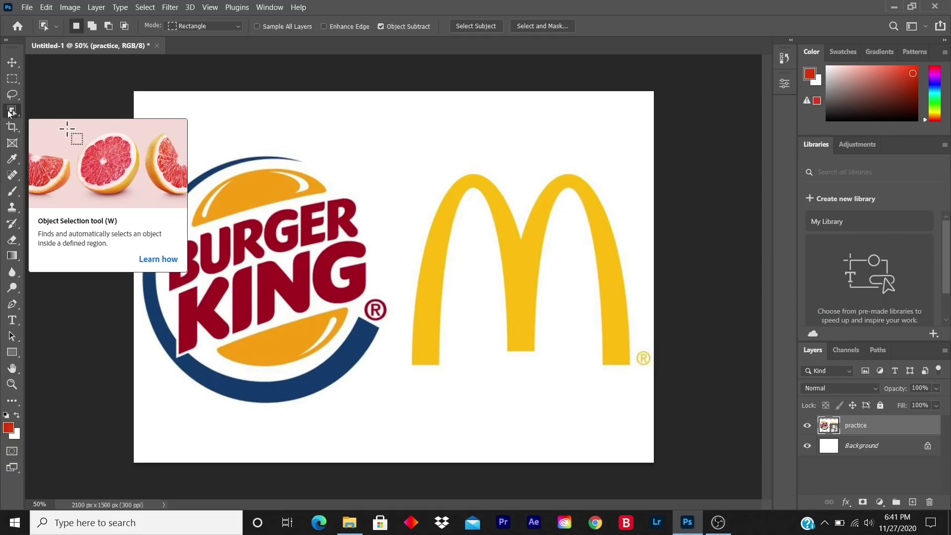
right_click(14, 110)
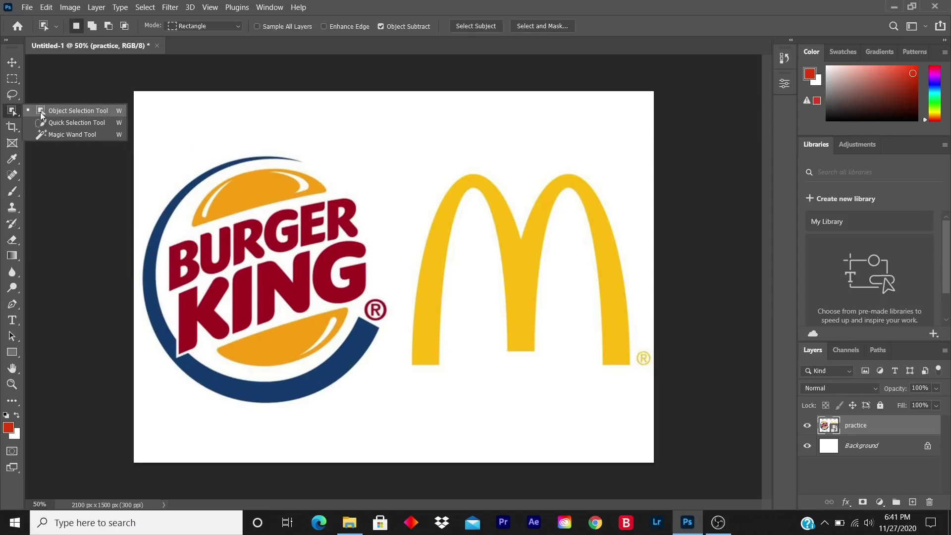
click(53, 135)
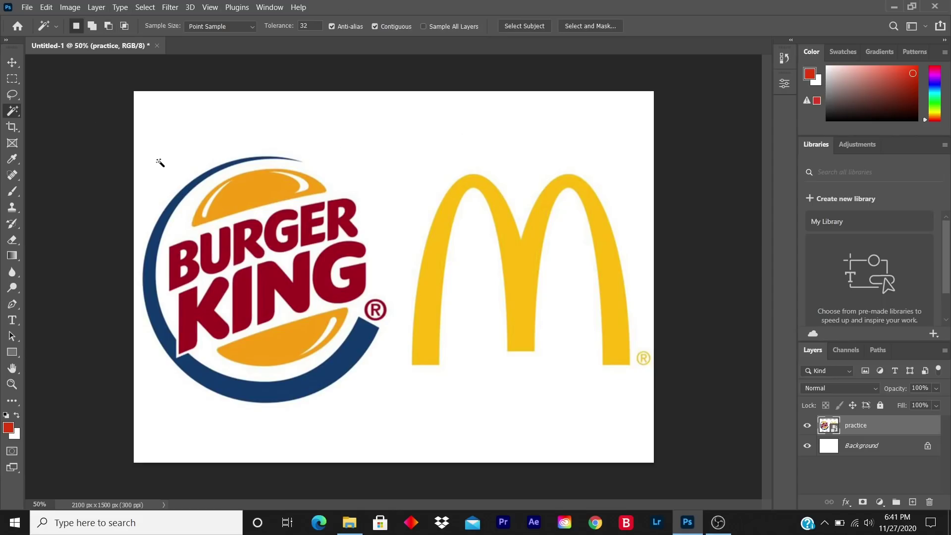
click(171, 170)
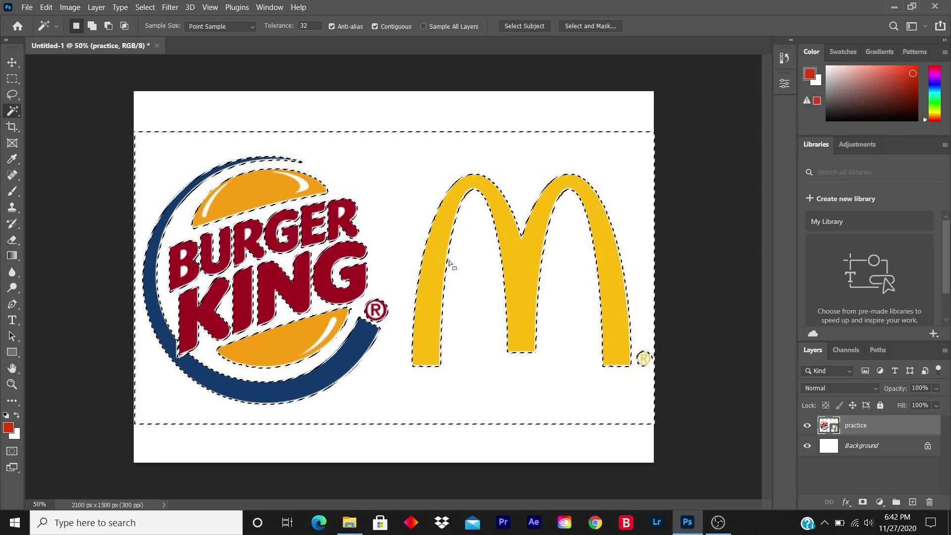
shift+click(493, 327)
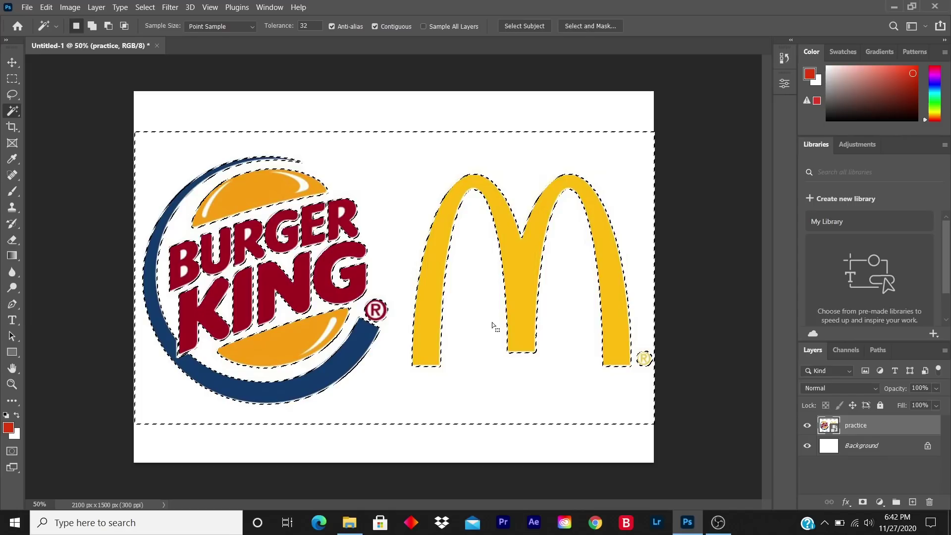
key(Delete)
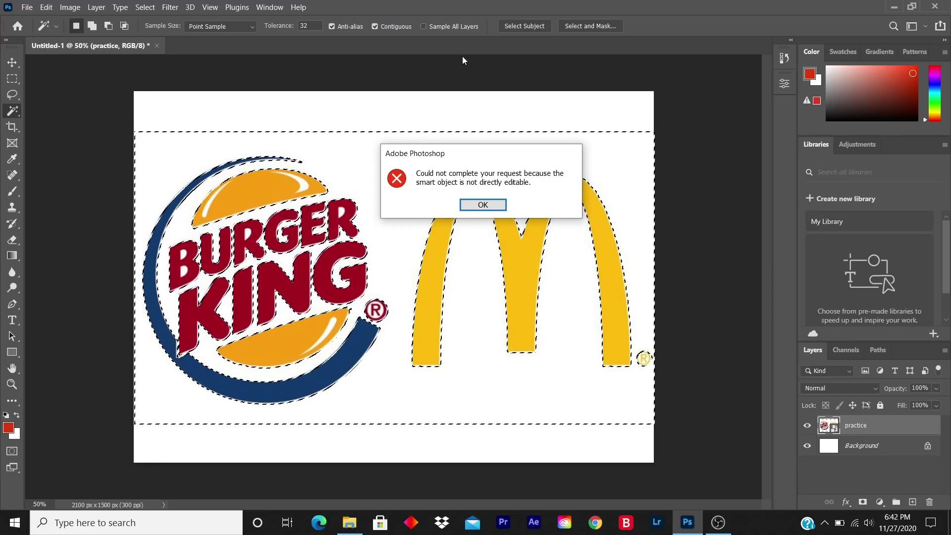
click(482, 205)
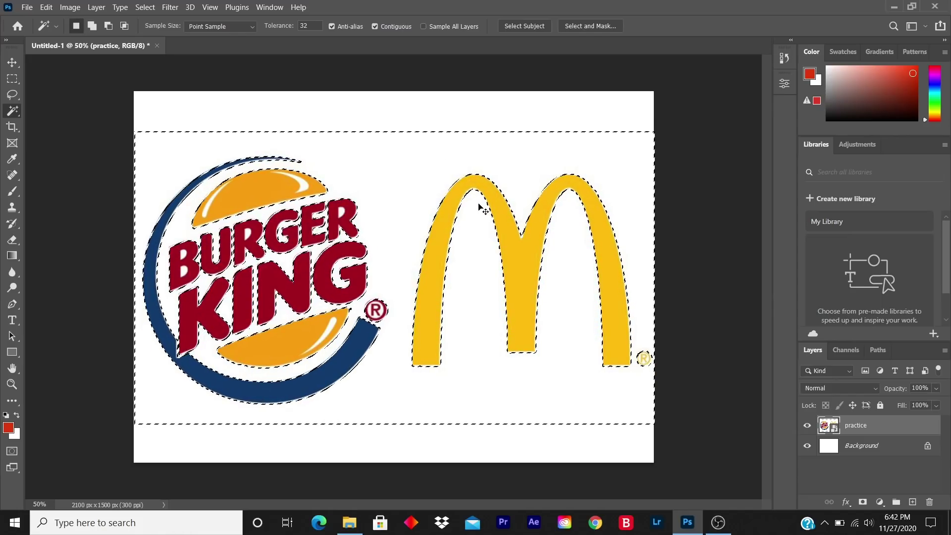
key(ctrl+d)
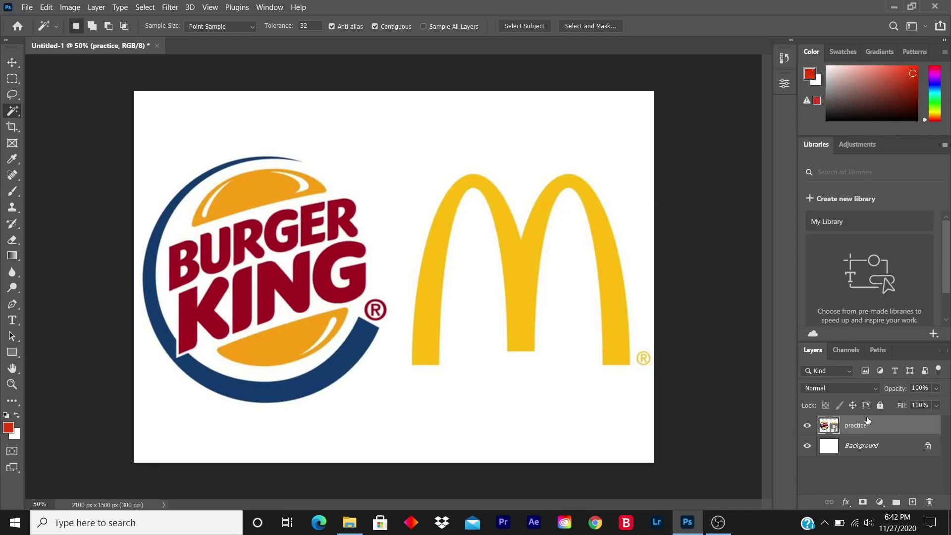
Step: Open the smart object's contents as practice1.jpg and unlock its Background into Layer 0
double_click(830, 425)
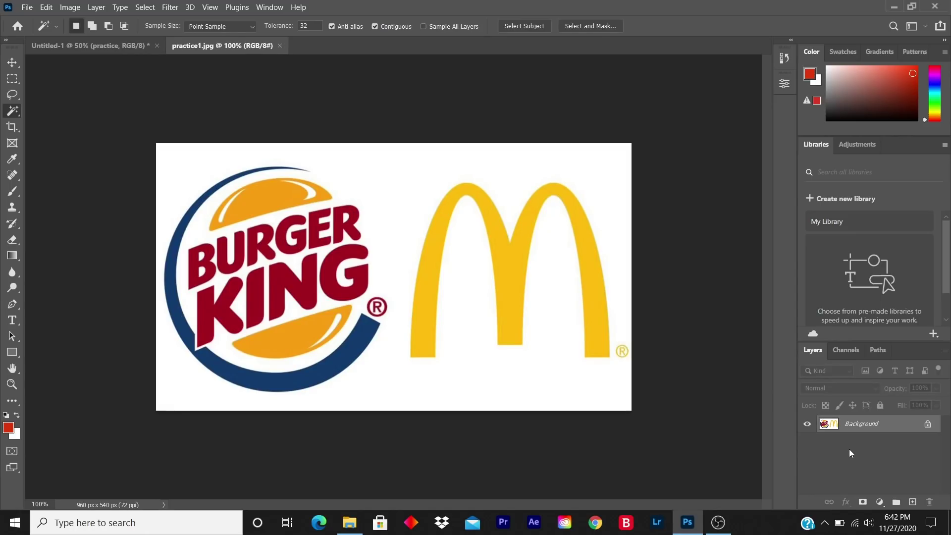
click(927, 425)
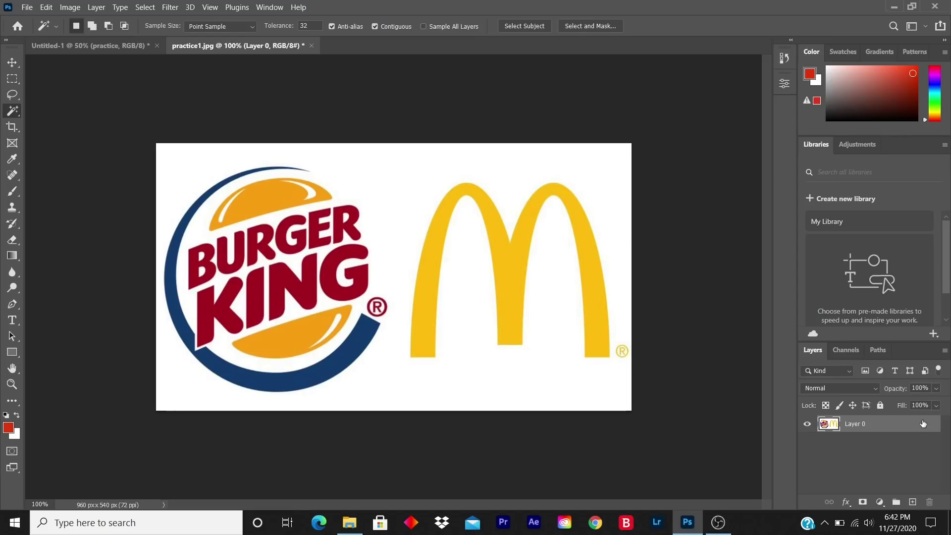
Step: Magic-wand select the white area around both logos, delete it, and deselect
click(393, 191)
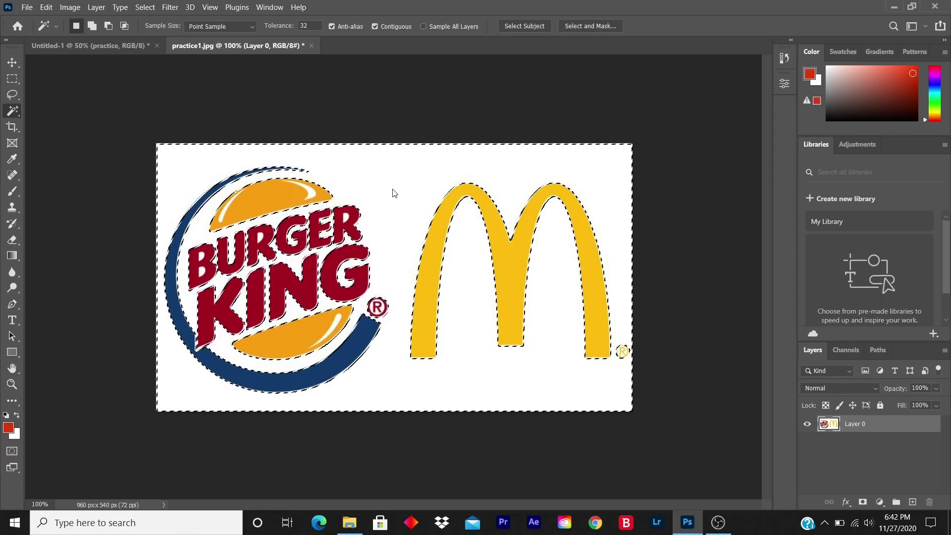
key(Delete)
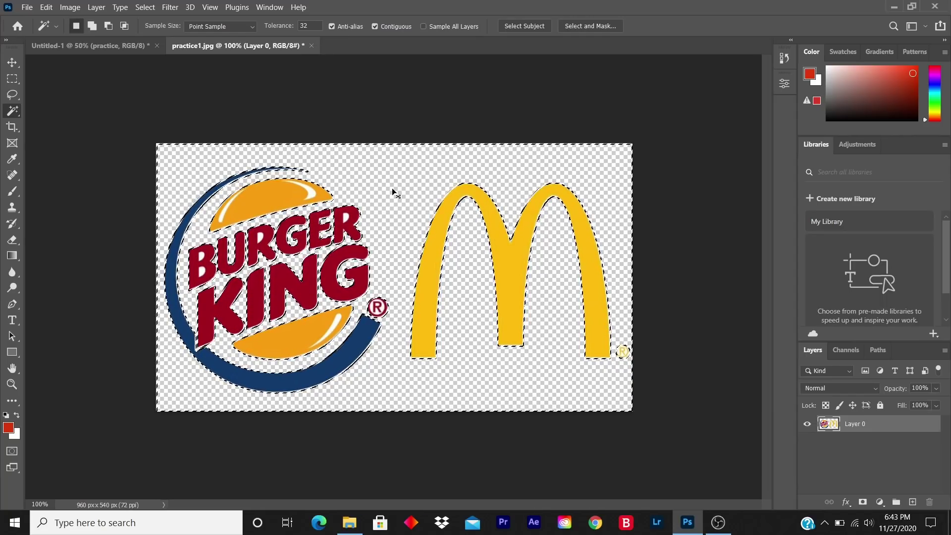
key(ctrl+d)
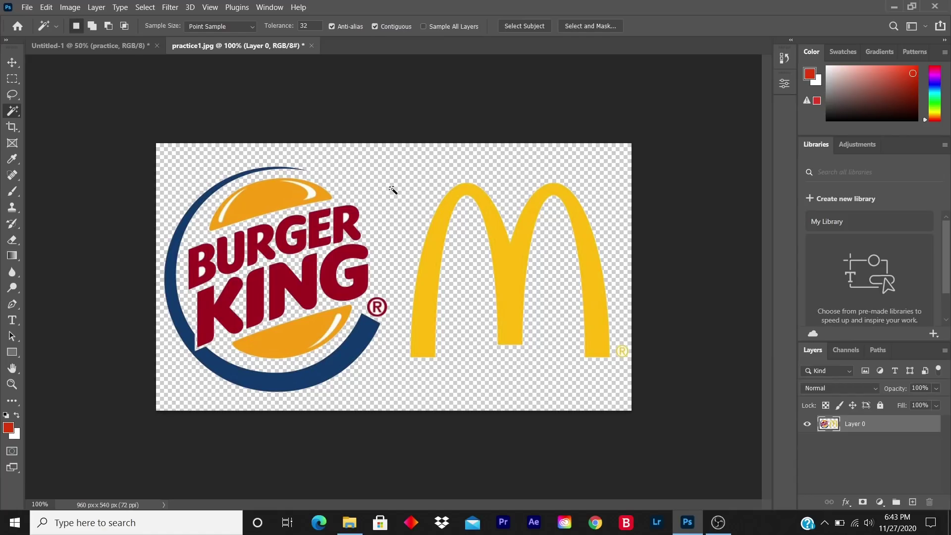
Step: Set File > Export As to PNG format with transparency
click(28, 13)
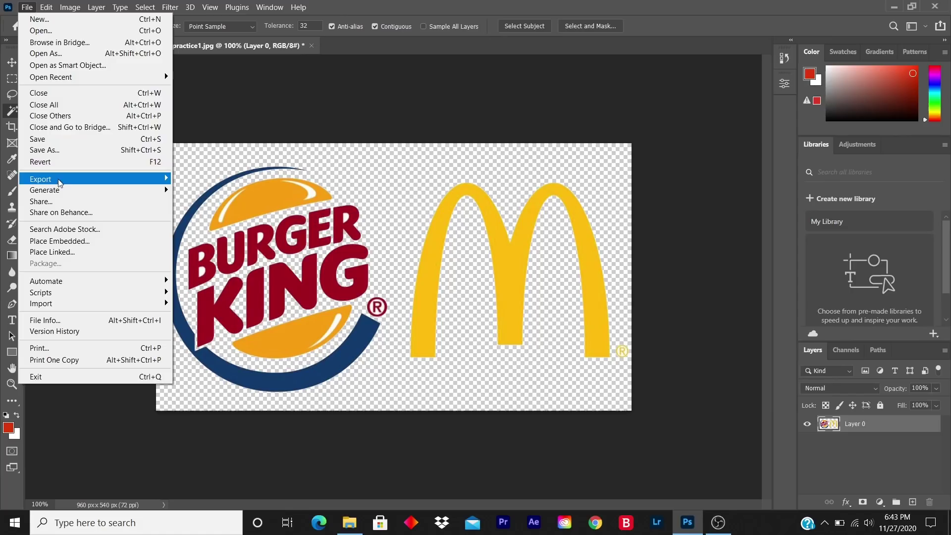
mouse_move(41, 179)
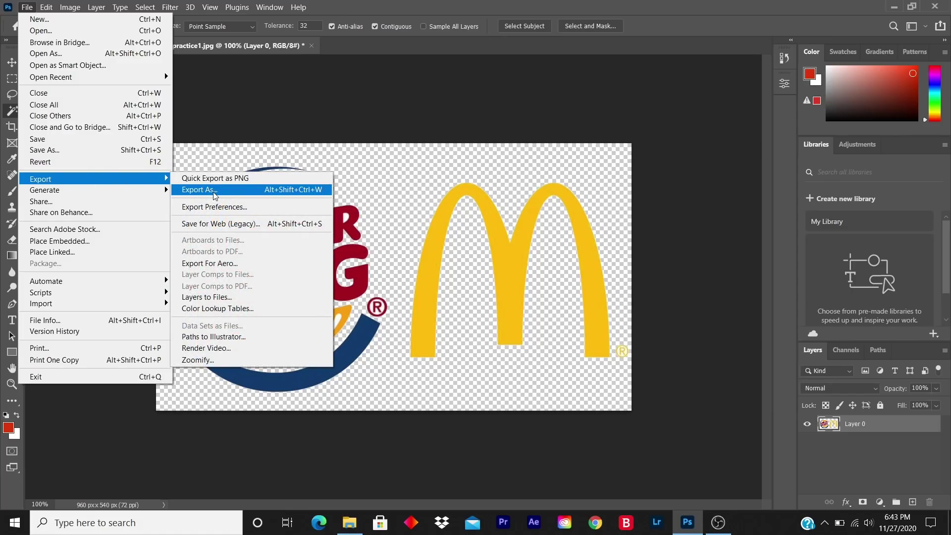
click(213, 192)
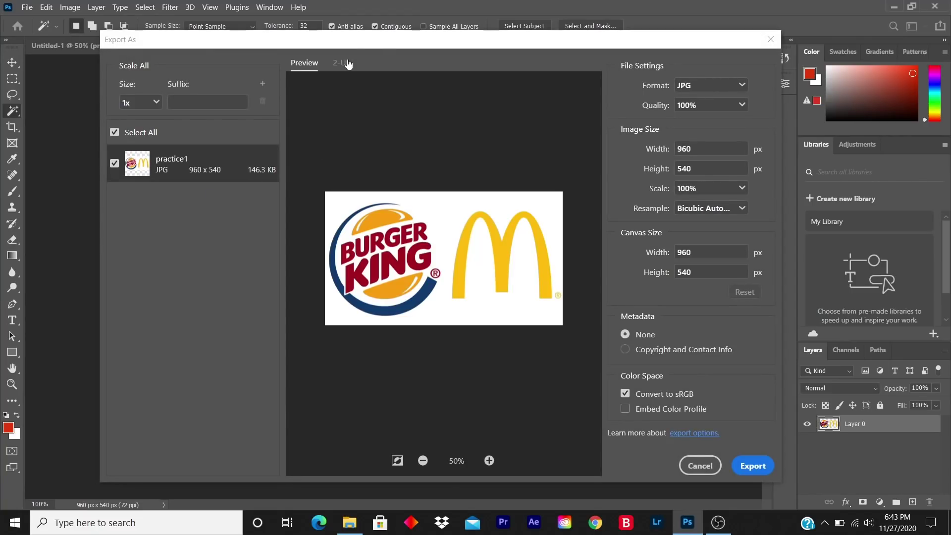
click(706, 90)
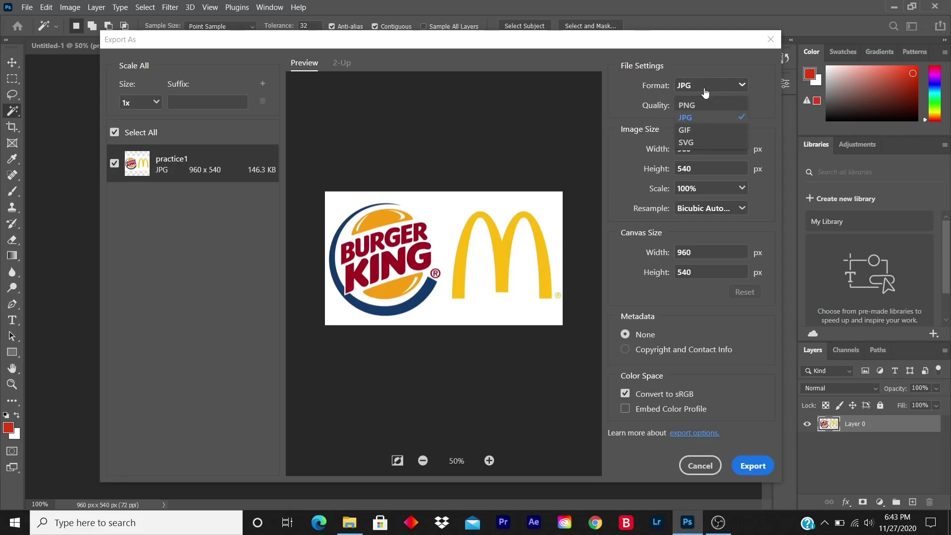
click(694, 105)
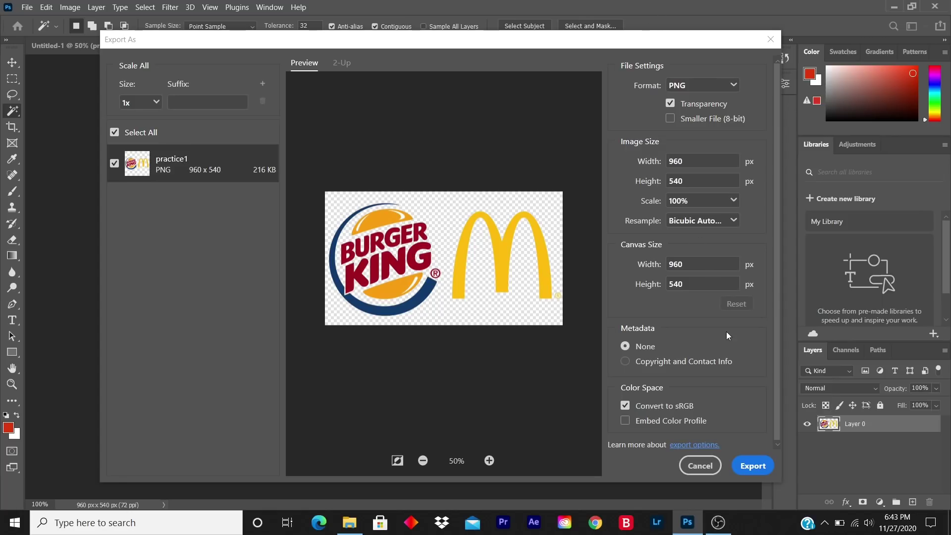
Step: Export the PNG to Pictures under the file name 'practice1 logo'
click(750, 469)
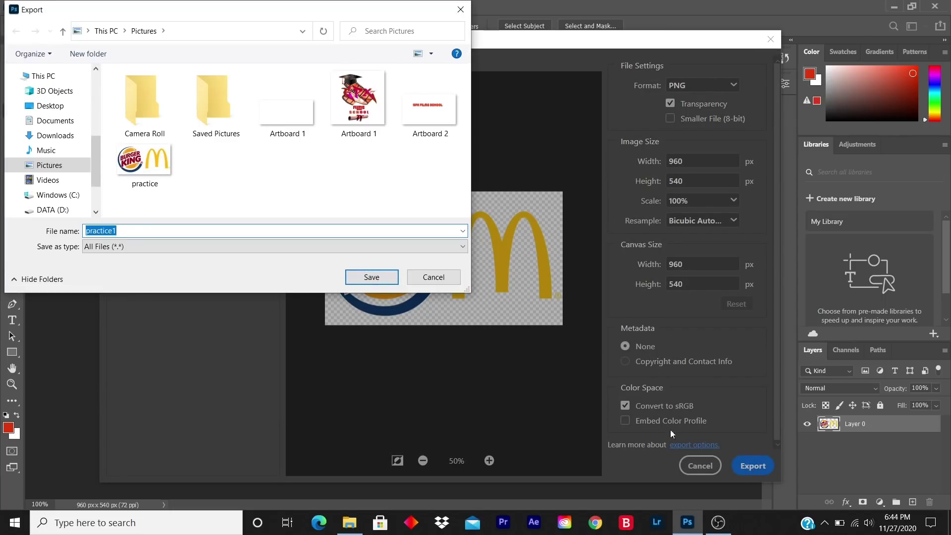
click(129, 232)
text(lo)
text(go)
click(372, 277)
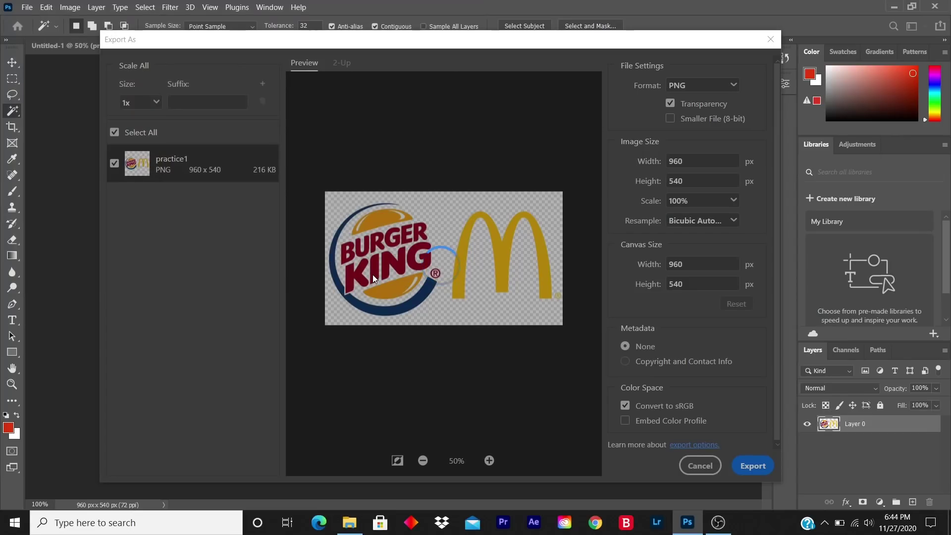